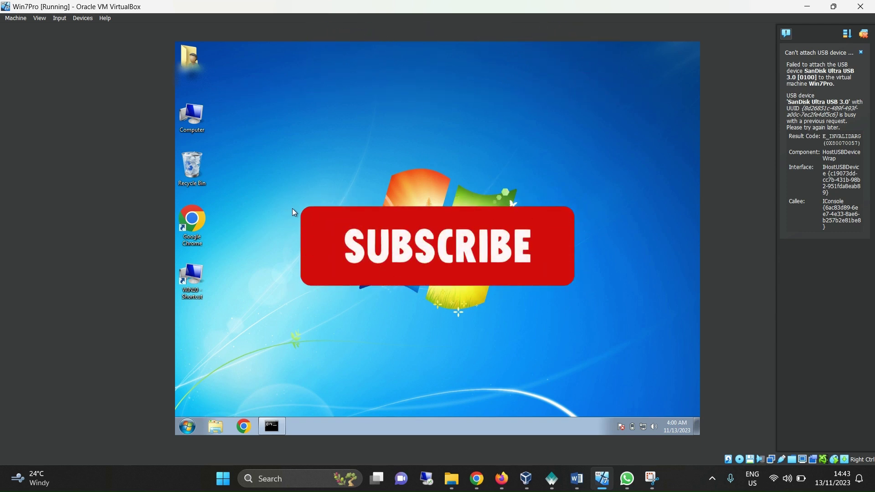
Open the Computer window from the Win7Pro guest desktop to list its drives
{"action": "double_click", "coordinate": [204, 119]}
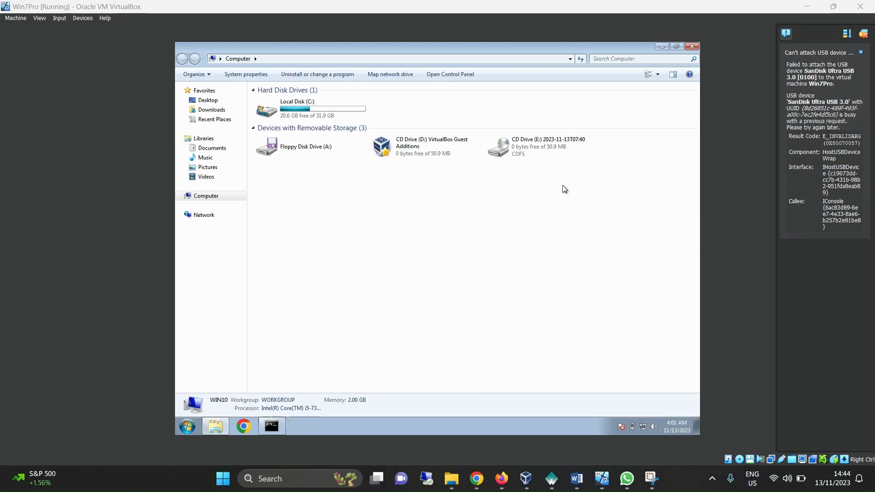
Move the host This PC window over the VM, view UEFI_NTFS (E:), then return to Win7Pro
{"action": "mouse_move", "coordinate": [451, 479]}
{"action": "left_click", "coordinate": [450, 428]}
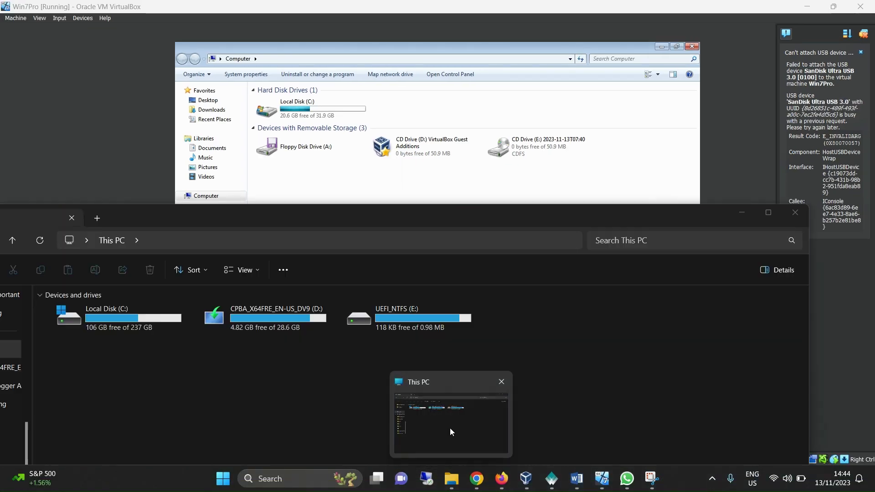
{"action": "left_click_drag", "start_coordinate": [407, 220], "coordinate": [651, 97]}
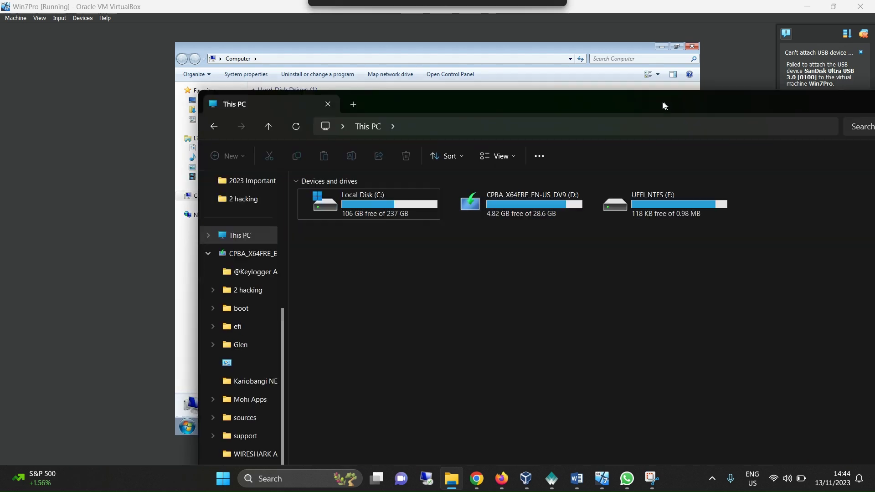
{"action": "double_click", "coordinate": [658, 196]}
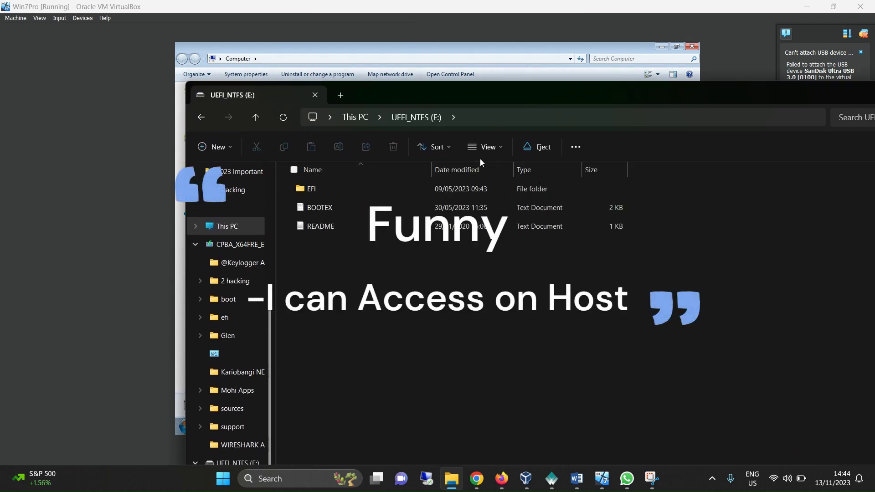
{"action": "left_click", "coordinate": [191, 45]}
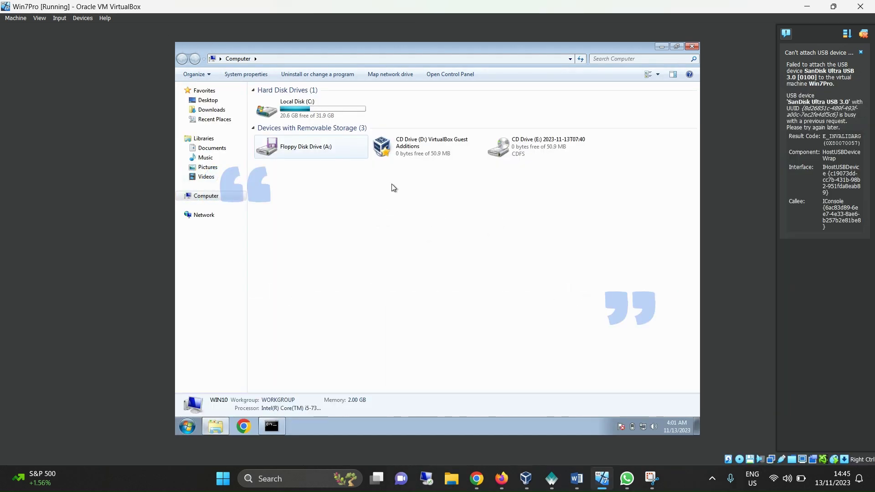
Enable the USB 2.0 controller on the USB page of Win7Pro's settings
{"action": "left_click", "coordinate": [83, 18]}
{"action": "mouse_move", "coordinate": [105, 83]}
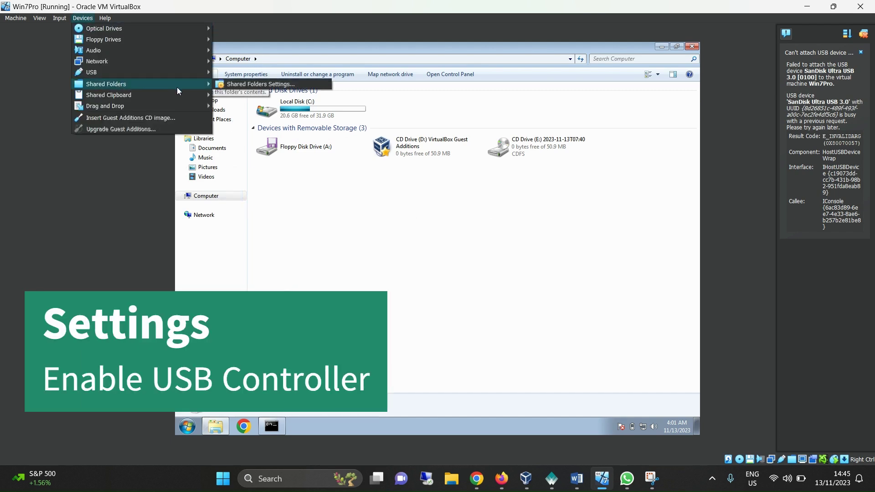
{"action": "left_click", "coordinate": [240, 85]}
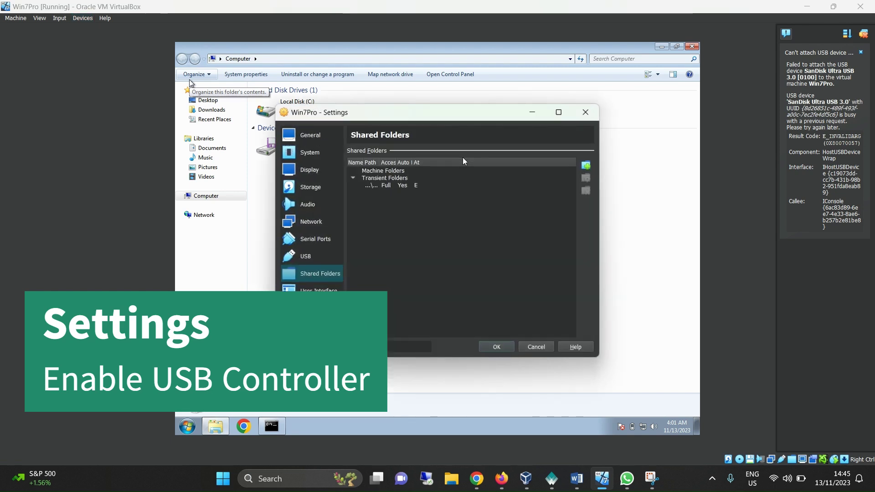
{"action": "left_click", "coordinate": [310, 256]}
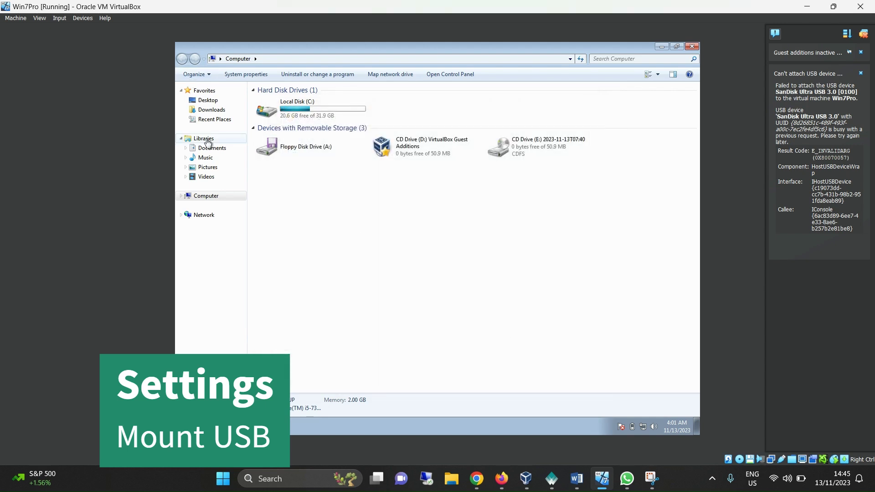
Attach SanDisk Ultra USB 3.0 [0100] via Devices > USB, retrying with the other SanDisk entry
{"action": "left_click", "coordinate": [74, 21]}
{"action": "mouse_move", "coordinate": [92, 71]}
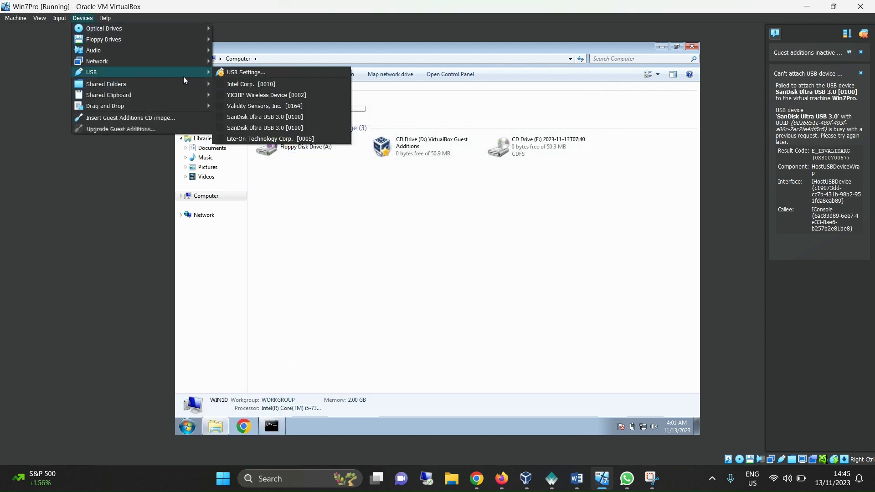
{"action": "left_click", "coordinate": [267, 118]}
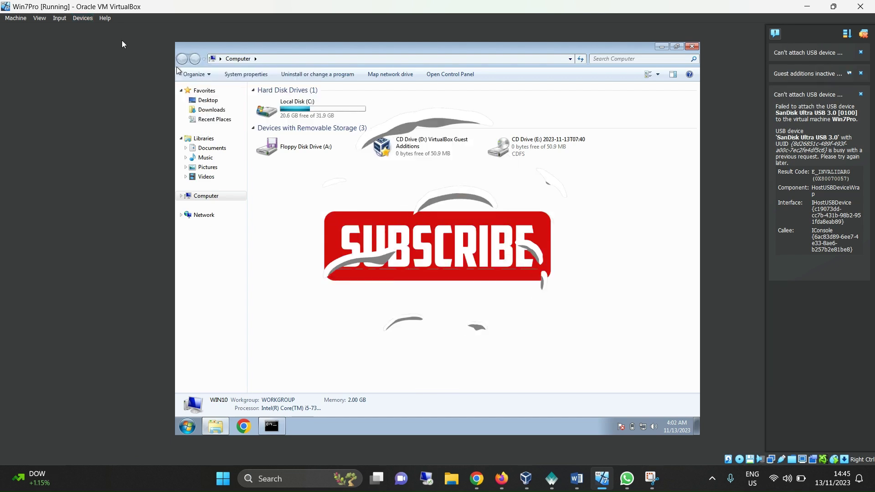
{"action": "left_click", "coordinate": [63, 18]}
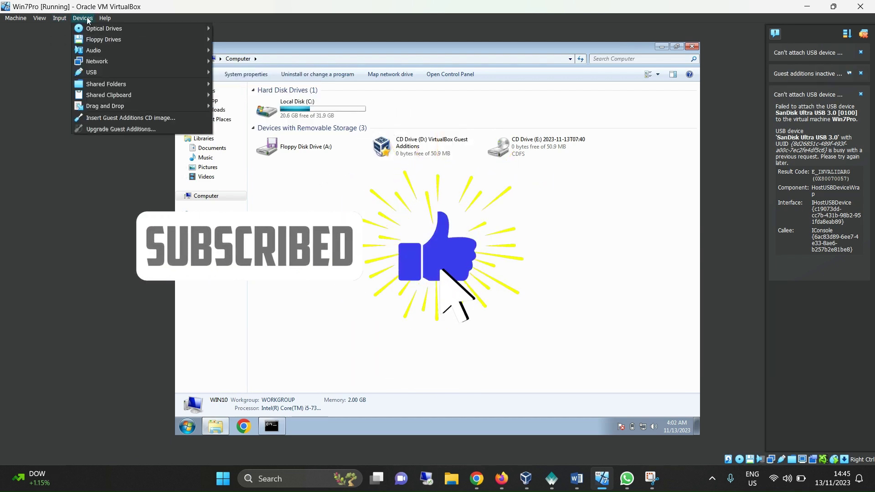
{"action": "mouse_move", "coordinate": [92, 72]}
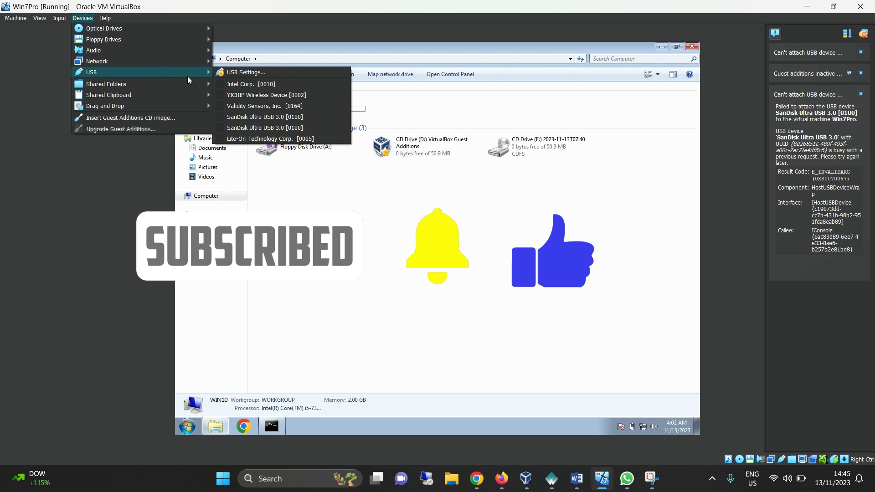
{"action": "left_click", "coordinate": [217, 127]}
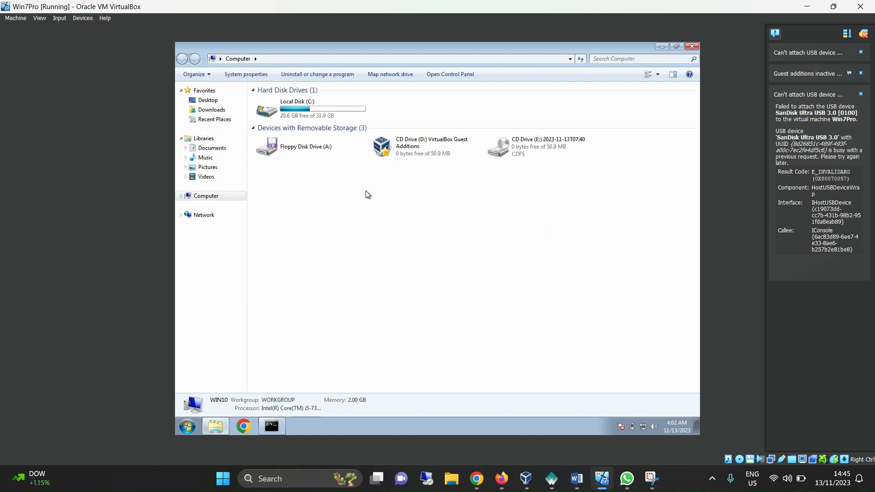